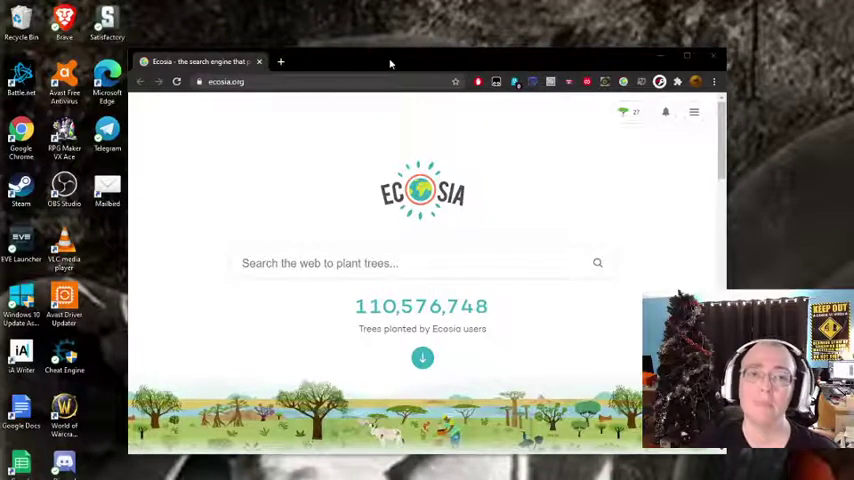
Move the Ecosia window further left and select its web address in the address bar.
drag(391, 63, 306, 63)
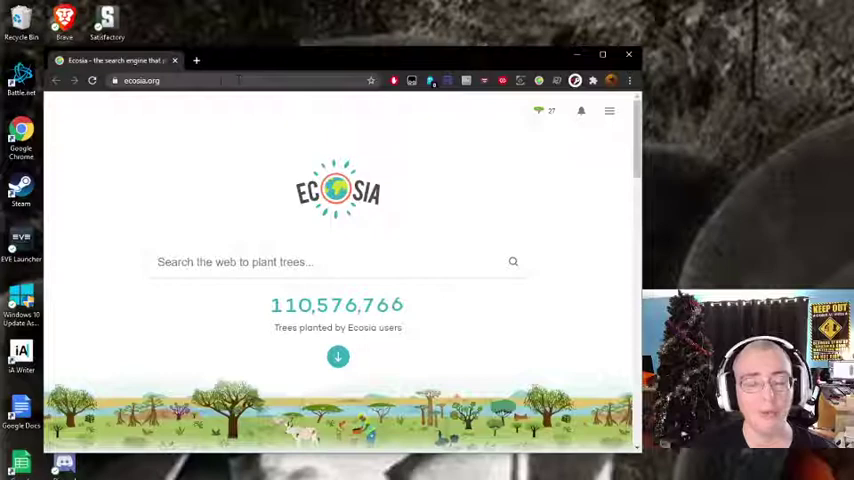
drag(165, 80, 95, 85)
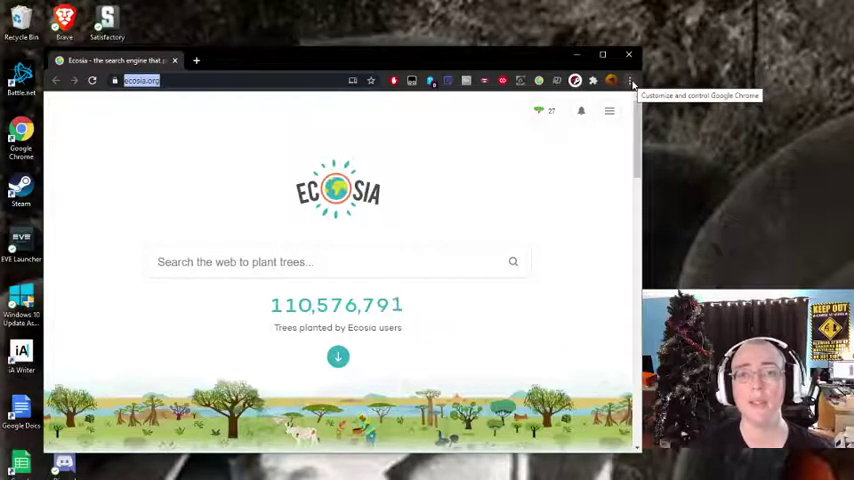
Go to Extensions under More tools and begin searching for 'ecosia'.
click(630, 81)
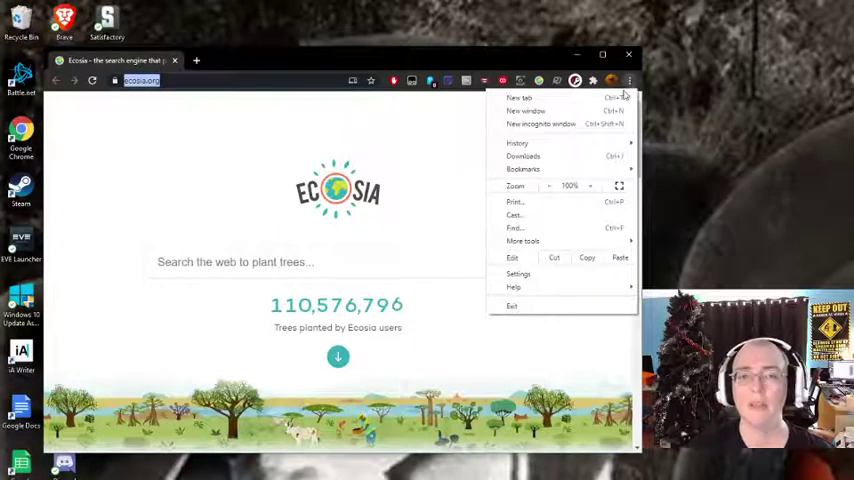
mouse_move(523, 241)
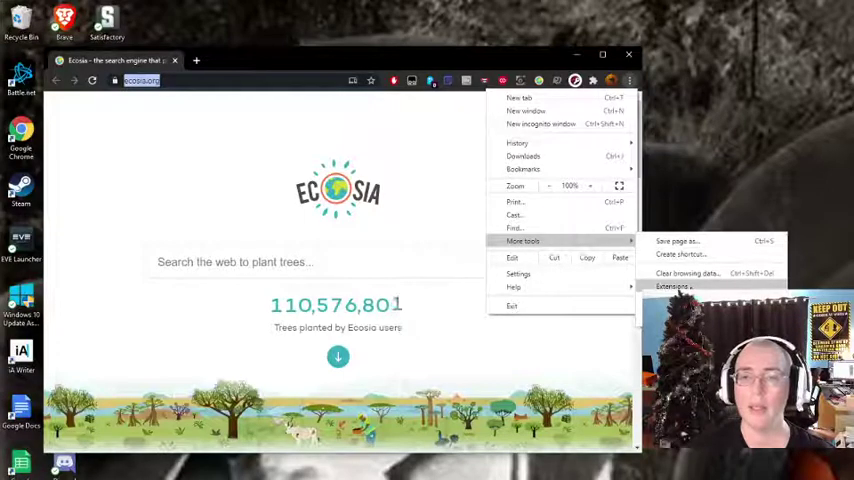
click(676, 287)
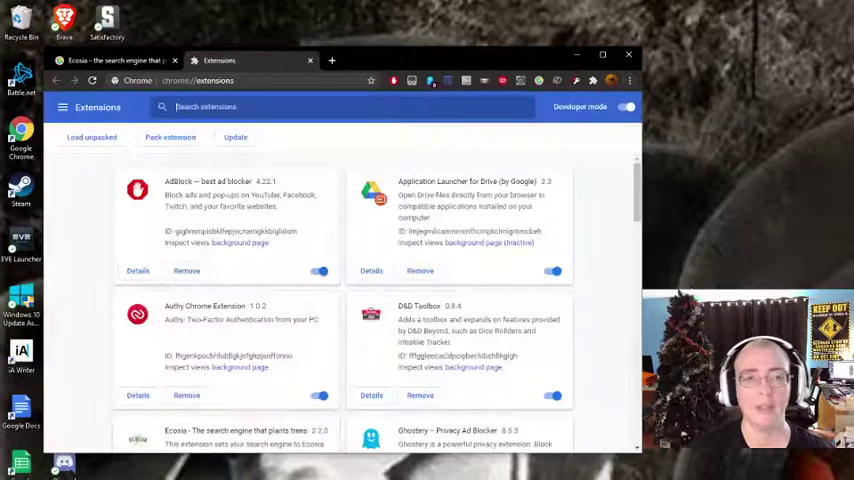
scroll(584, 258, down, 2)
scroll(584, 258, down, 2)
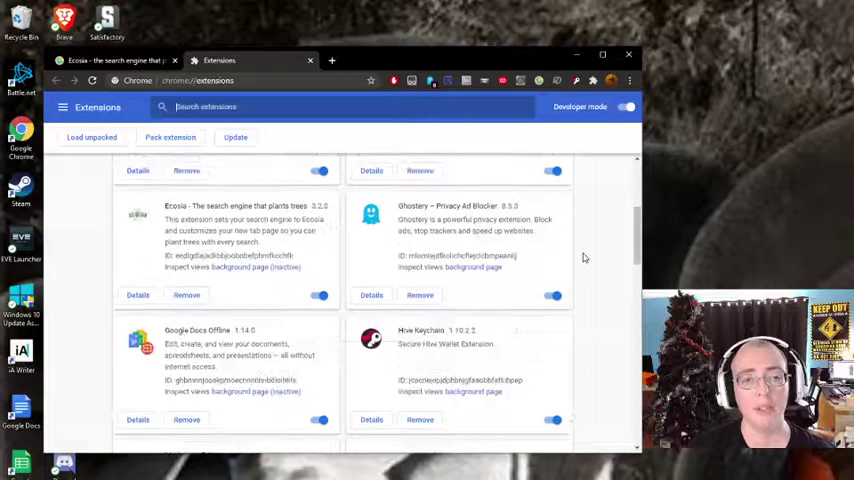
scroll(584, 258, down, 2)
scroll(584, 258, down, 1)
scroll(584, 258, up, 2)
scroll(584, 258, up, 2)
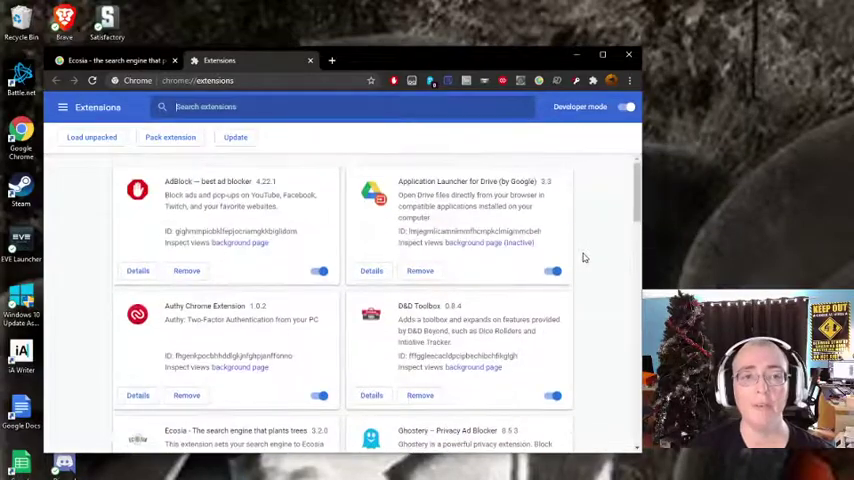
click(336, 98)
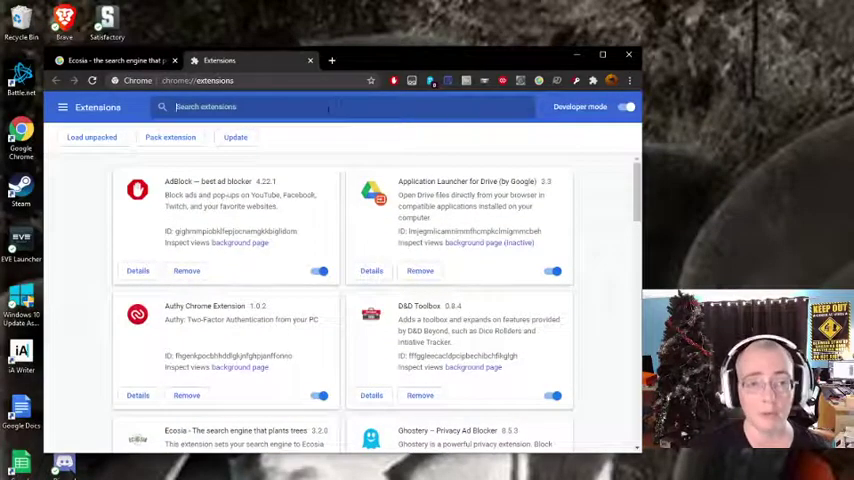
text(ecos)
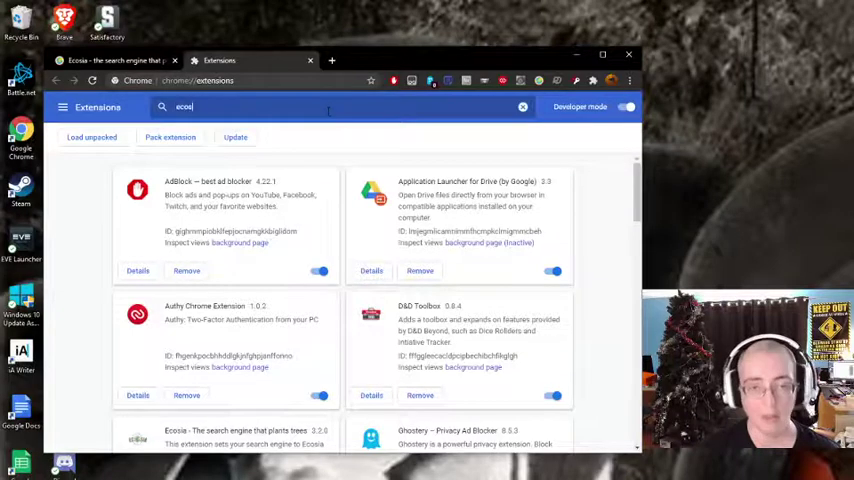
text(ia)
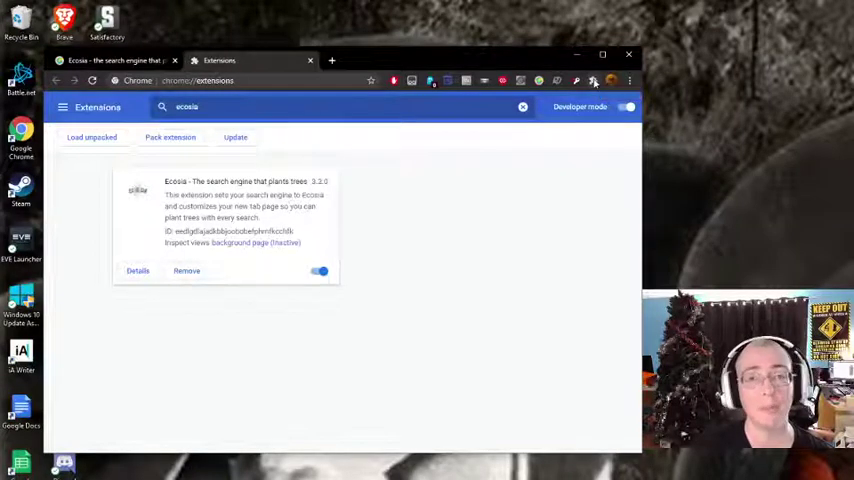
Unpin one extension in the toolbar Extensions list, keeping Ecosia pinned.
click(594, 81)
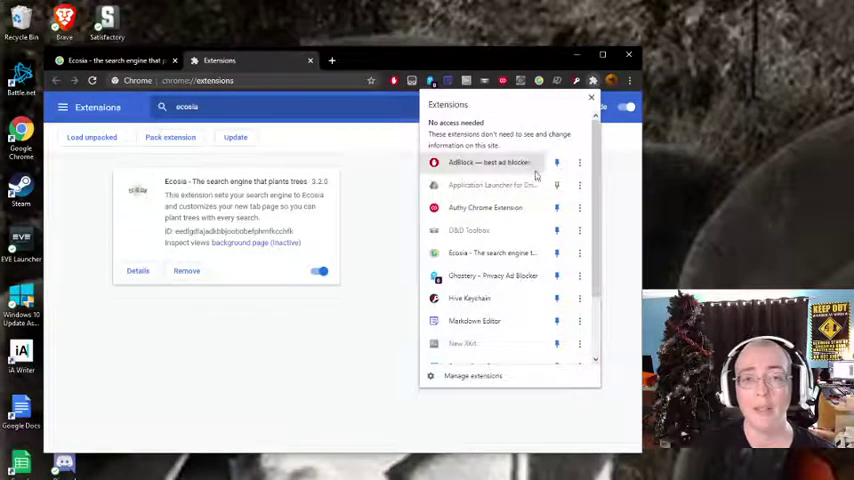
scroll(521, 264, down, 2)
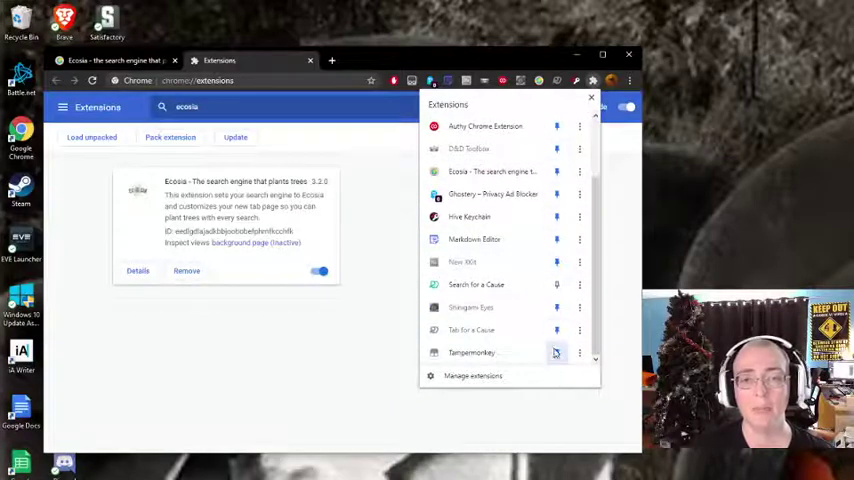
scroll(555, 350, up, 3)
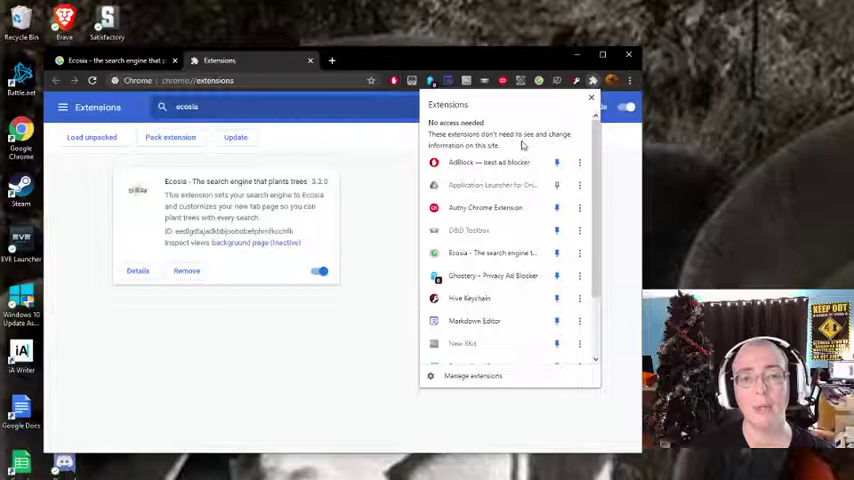
click(557, 321)
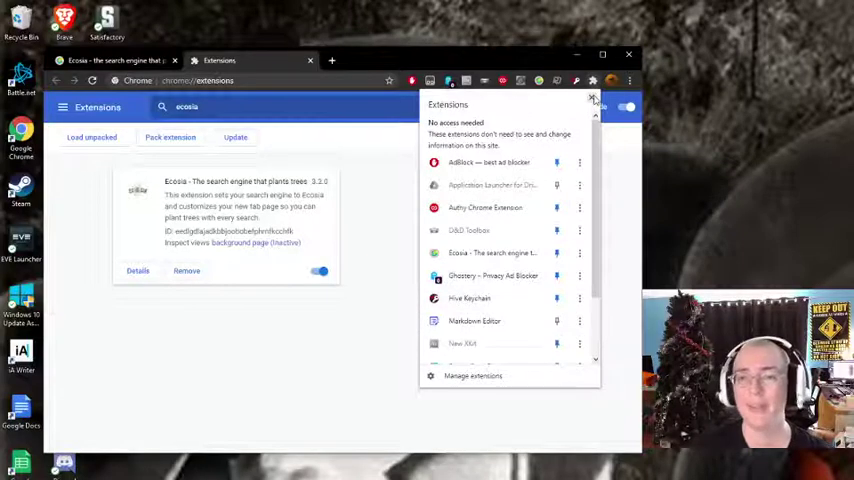
click(593, 97)
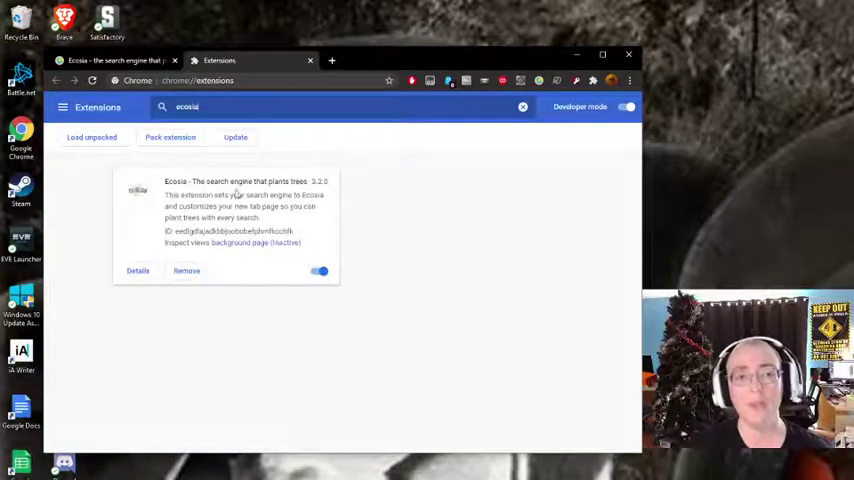
Close the Extensions tab, search 'bing' from the address bar and follow the Bing result.
click(310, 60)
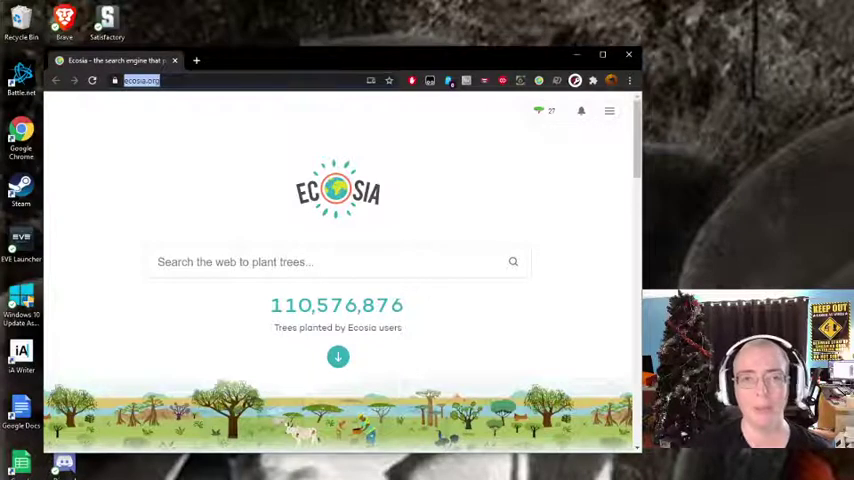
click(232, 262)
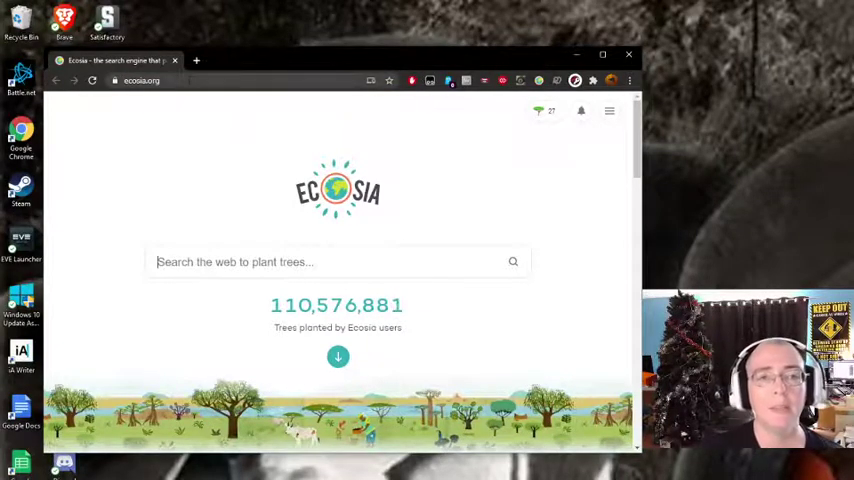
click(140, 80)
text(bing)
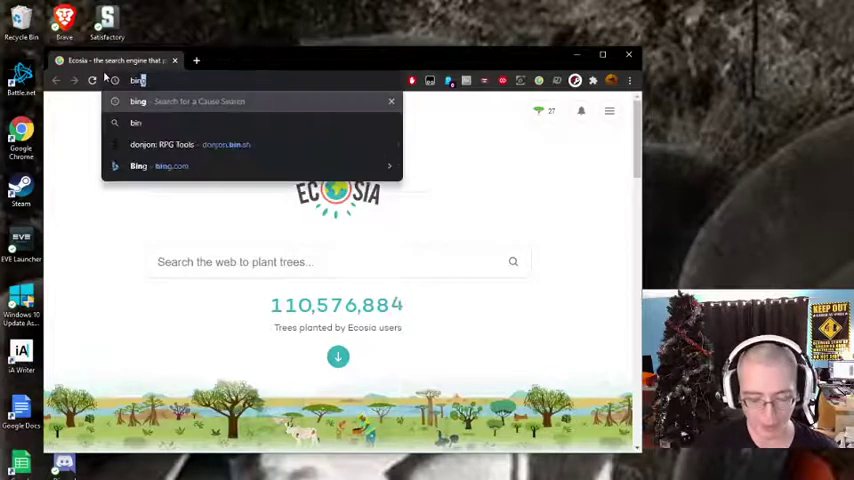
key(Return)
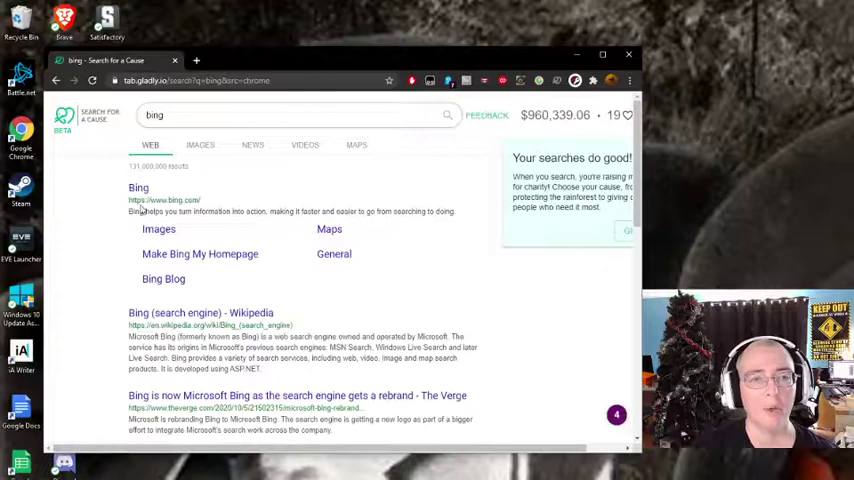
click(139, 190)
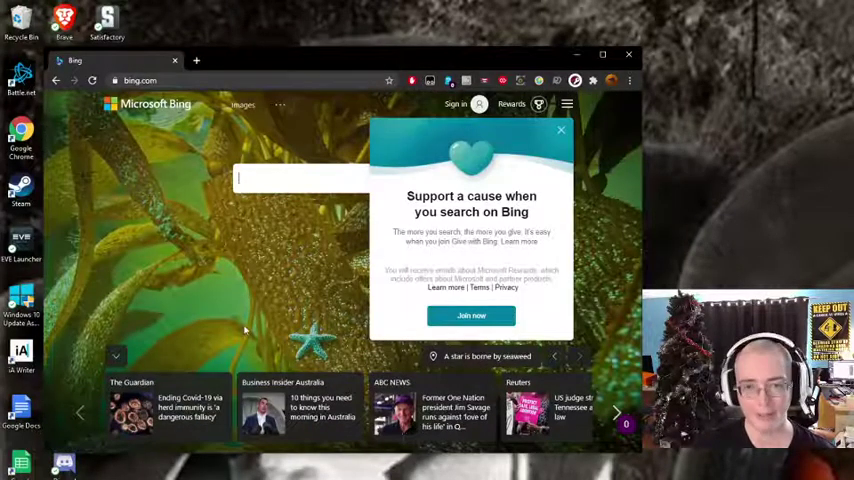
Dismiss Bing's Support a cause popup, open Ecosia from its toolbar icon, and close Bing.
click(561, 133)
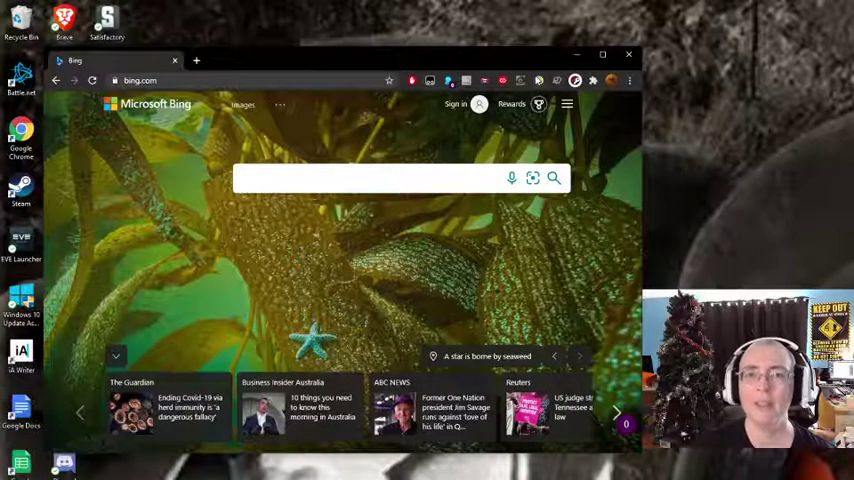
right_click(539, 82)
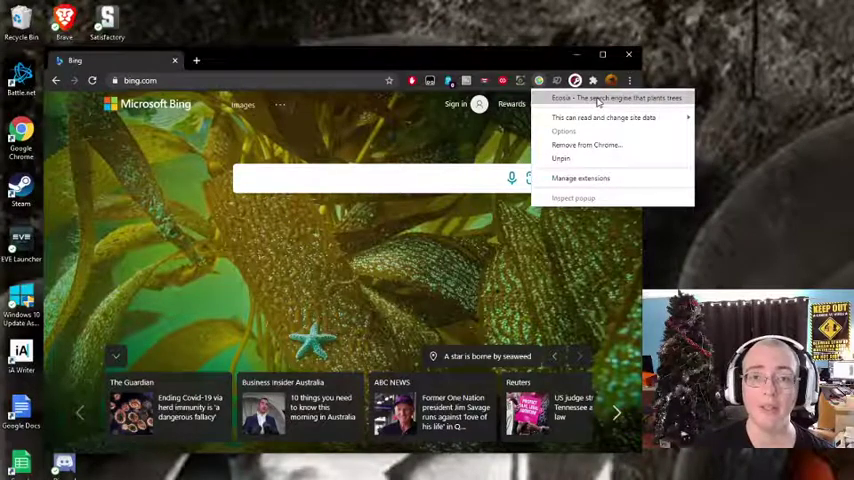
click(598, 100)
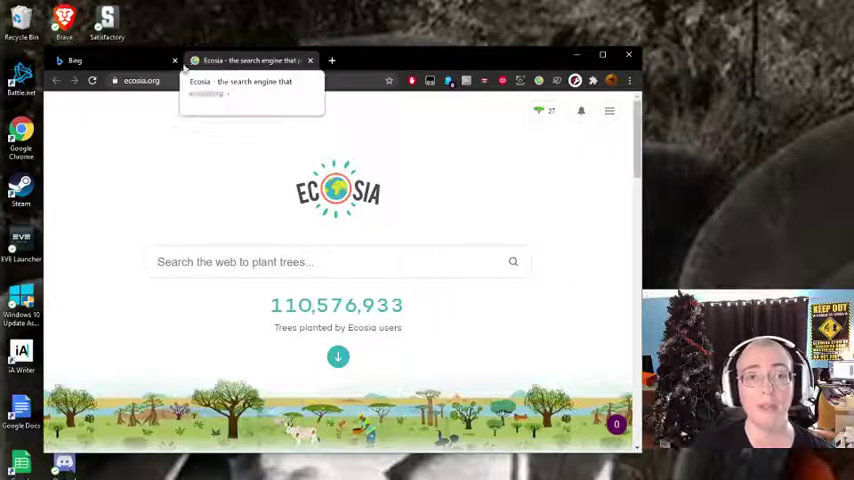
click(175, 60)
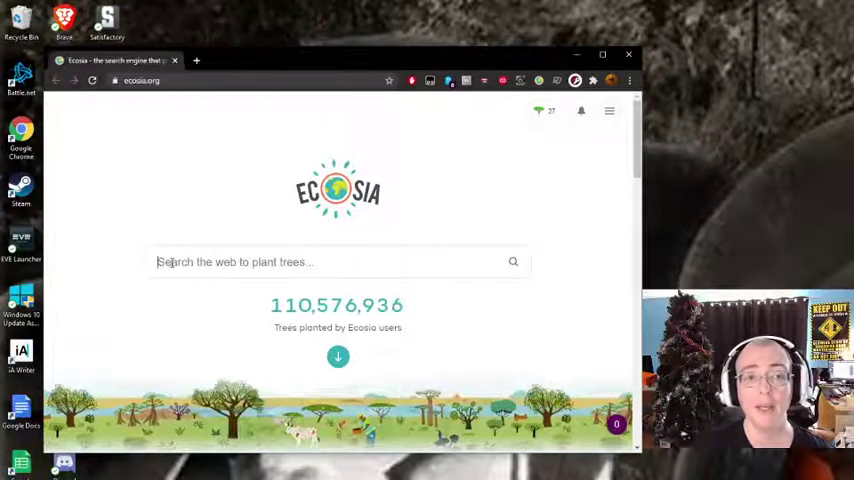